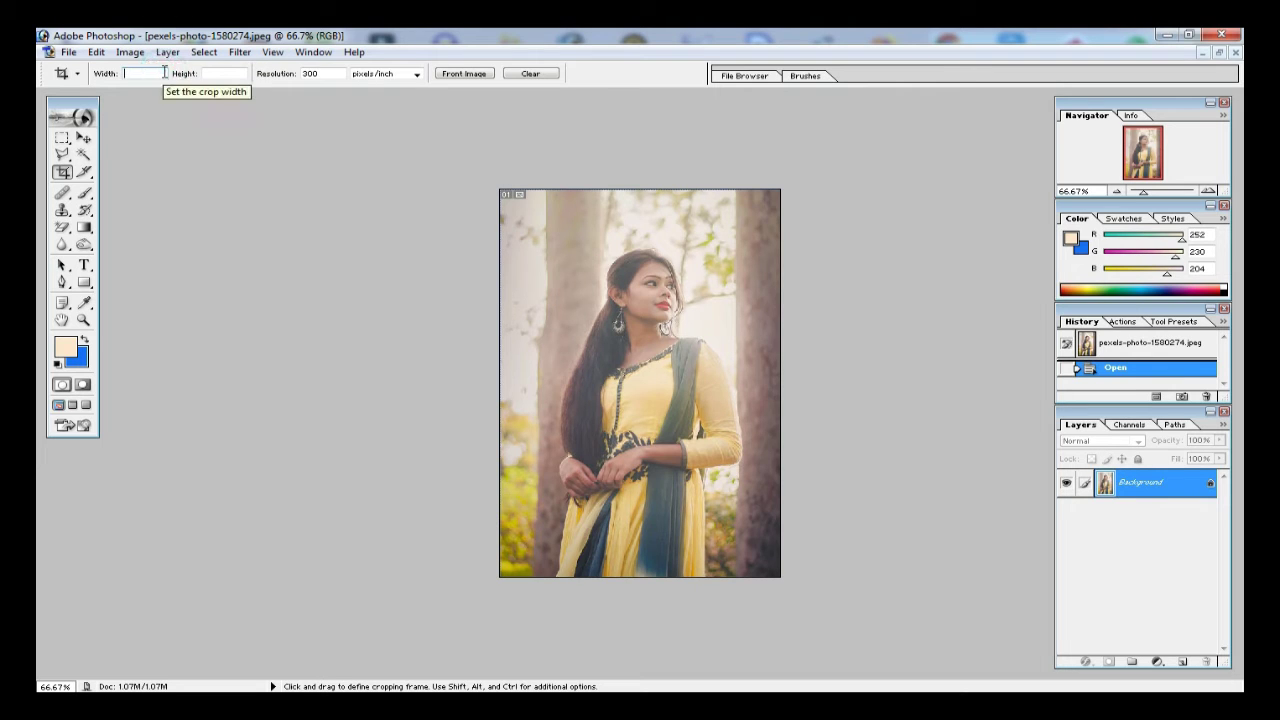
# - Crop the whole photo to a 3.5 in × 5 in frame
pyautogui.click(165, 73)
pyautogui.write('3.5')
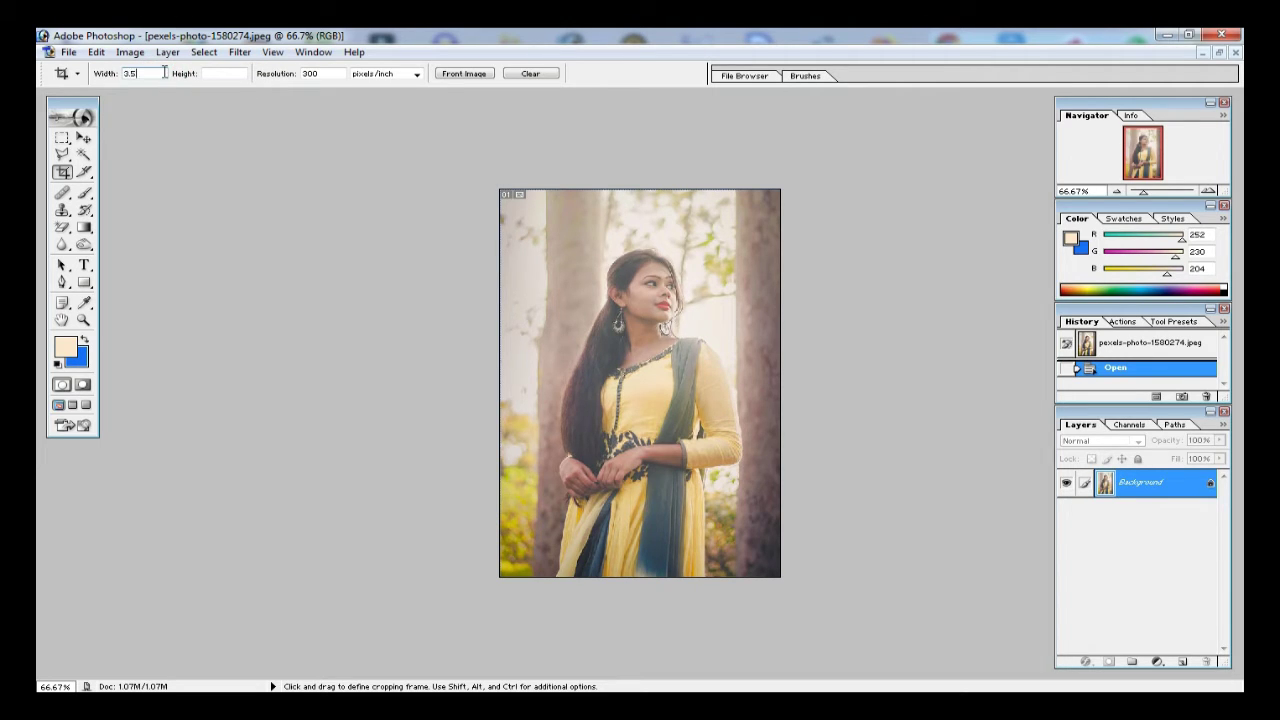
pyautogui.click(237, 74)
pyautogui.write('5')
pyautogui.click(64, 174)
pyautogui.moveTo(501, 190); pyautogui.dragTo(928, 580)
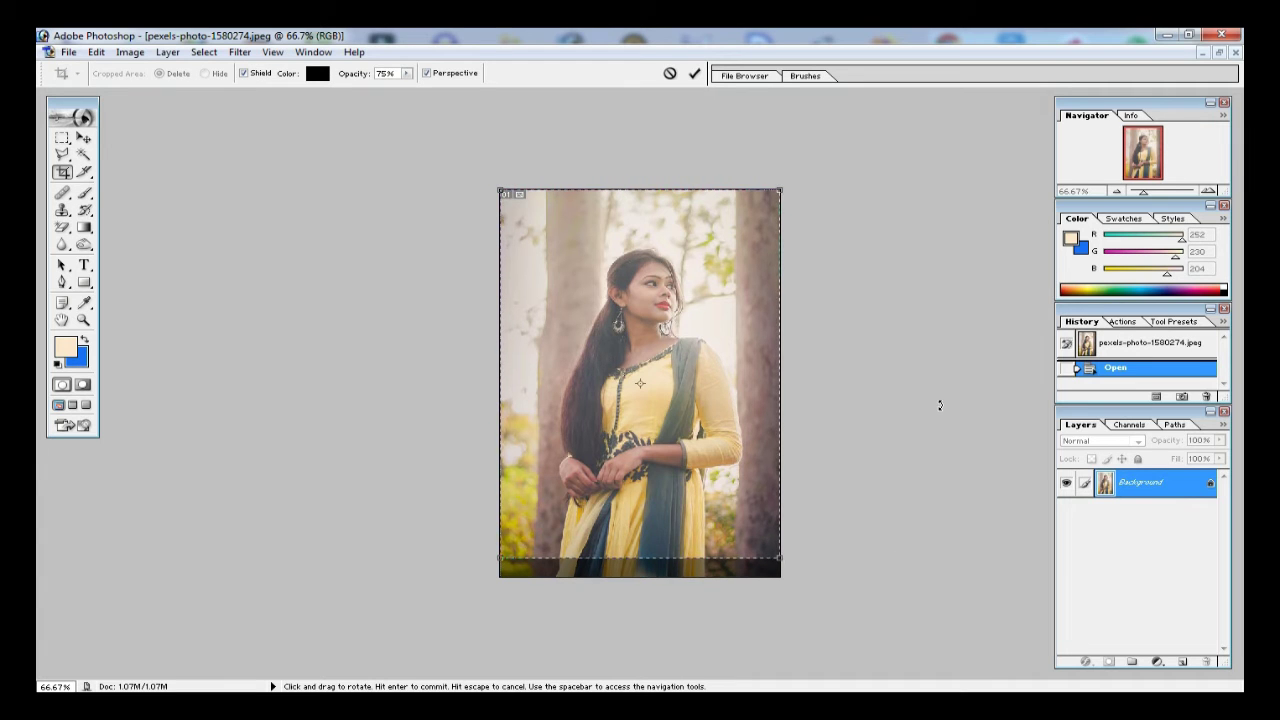
pyautogui.press('Return')
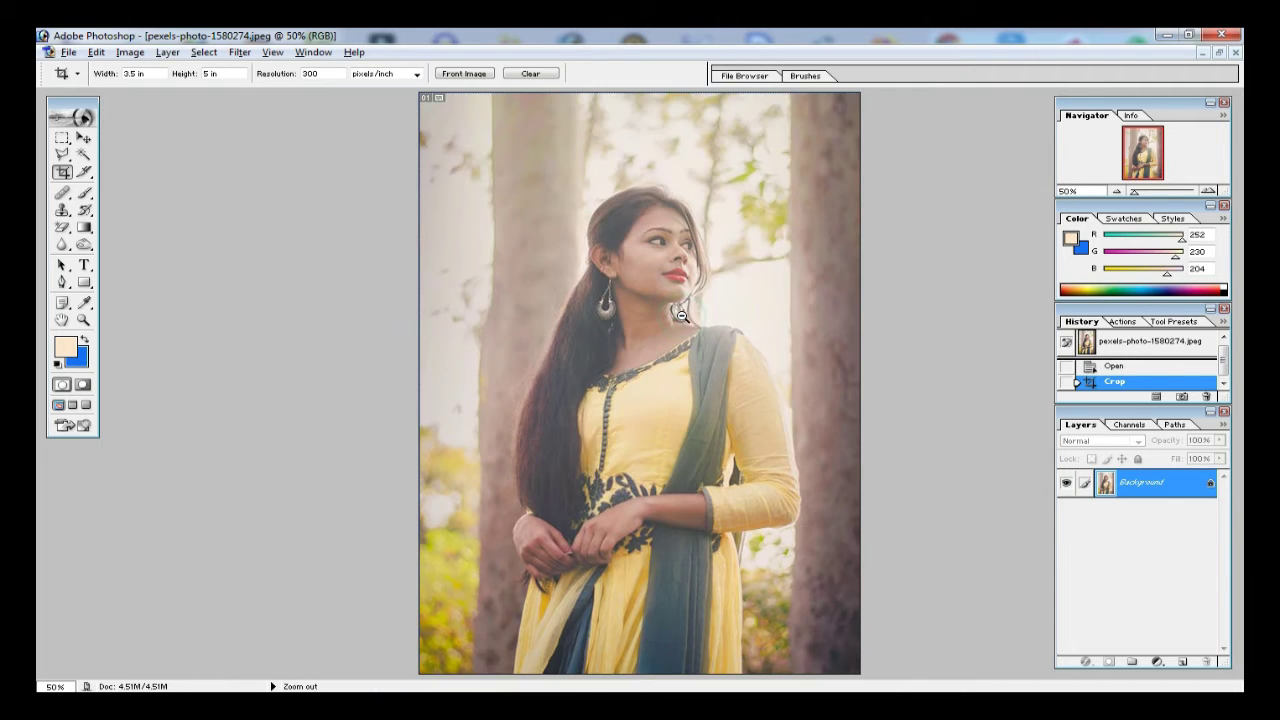
pyautogui.keyDown('alt'); pyautogui.click(700, 325); pyautogui.keyUp('alt')
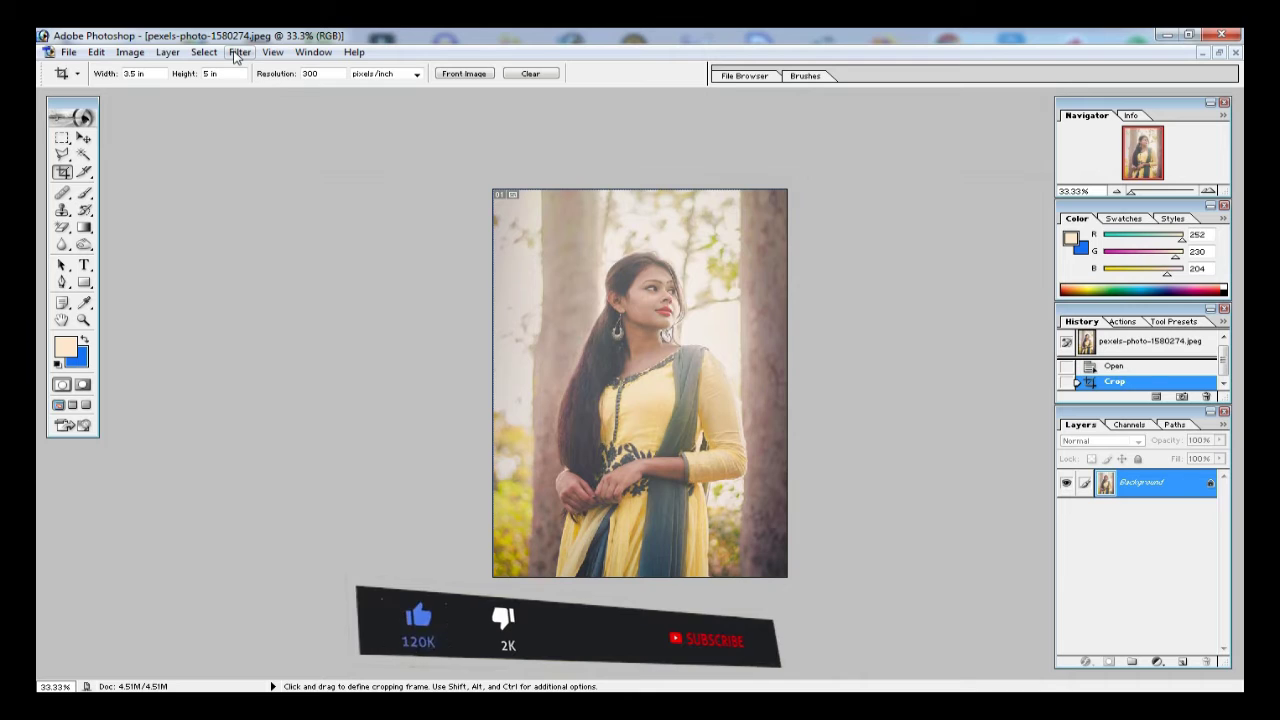
# - Select the Polygonal Lasso tool
pyautogui.click(63, 156)
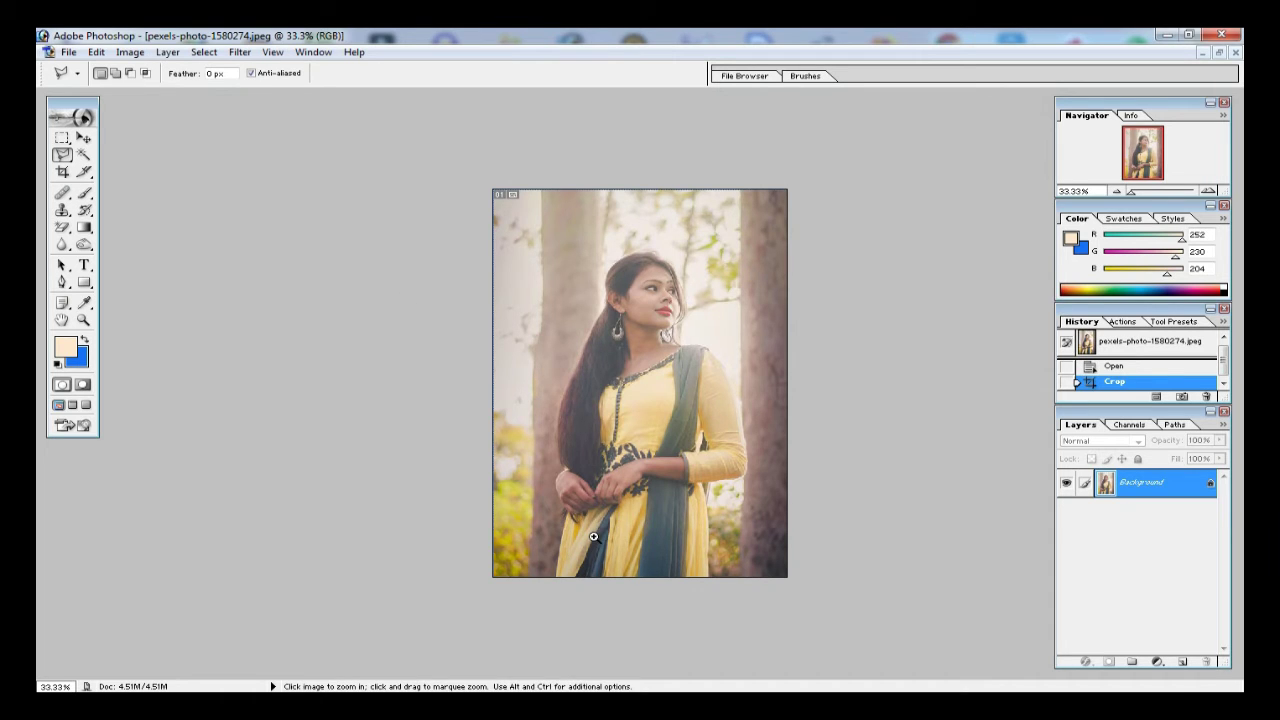
# - Zoom in and start the outline at the photo's bottom, tracing past the dress, hands and up the hair
pyautogui.hotkey('ctrl', '+')
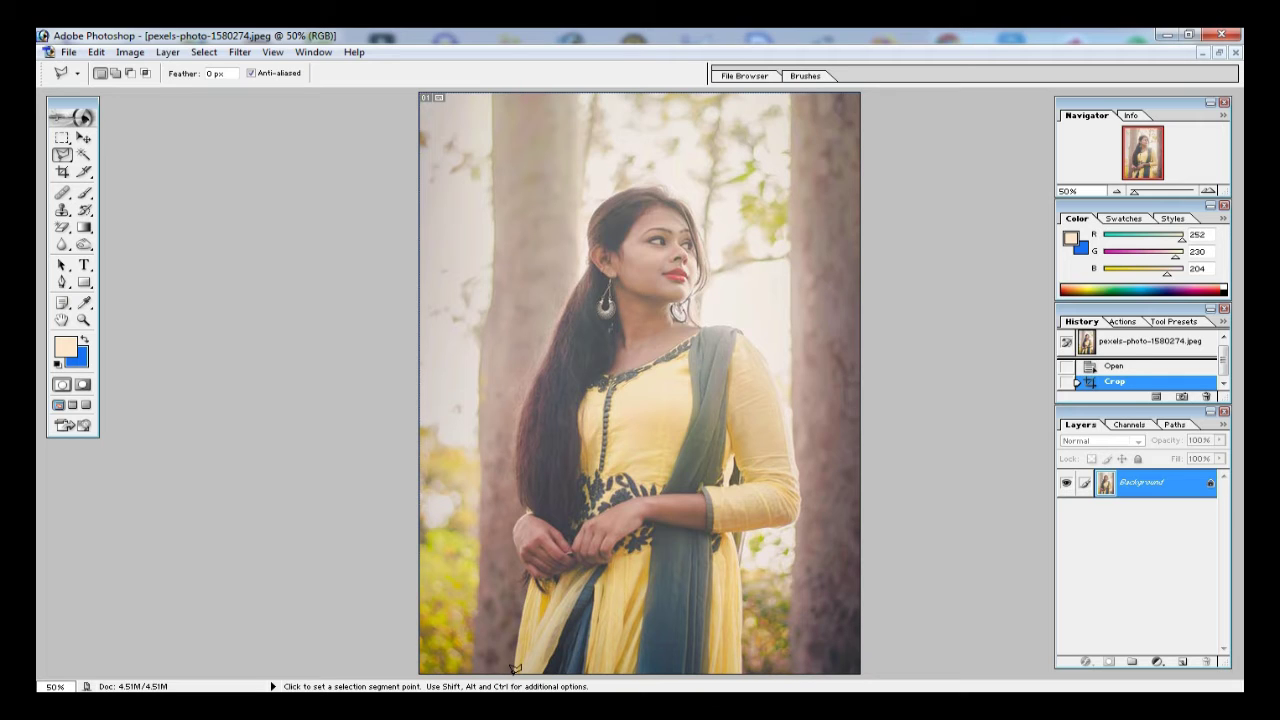
pyautogui.click(514, 670)
pyautogui.hotkey('ctrl', '+')
pyautogui.hotkey('ctrl', '+')
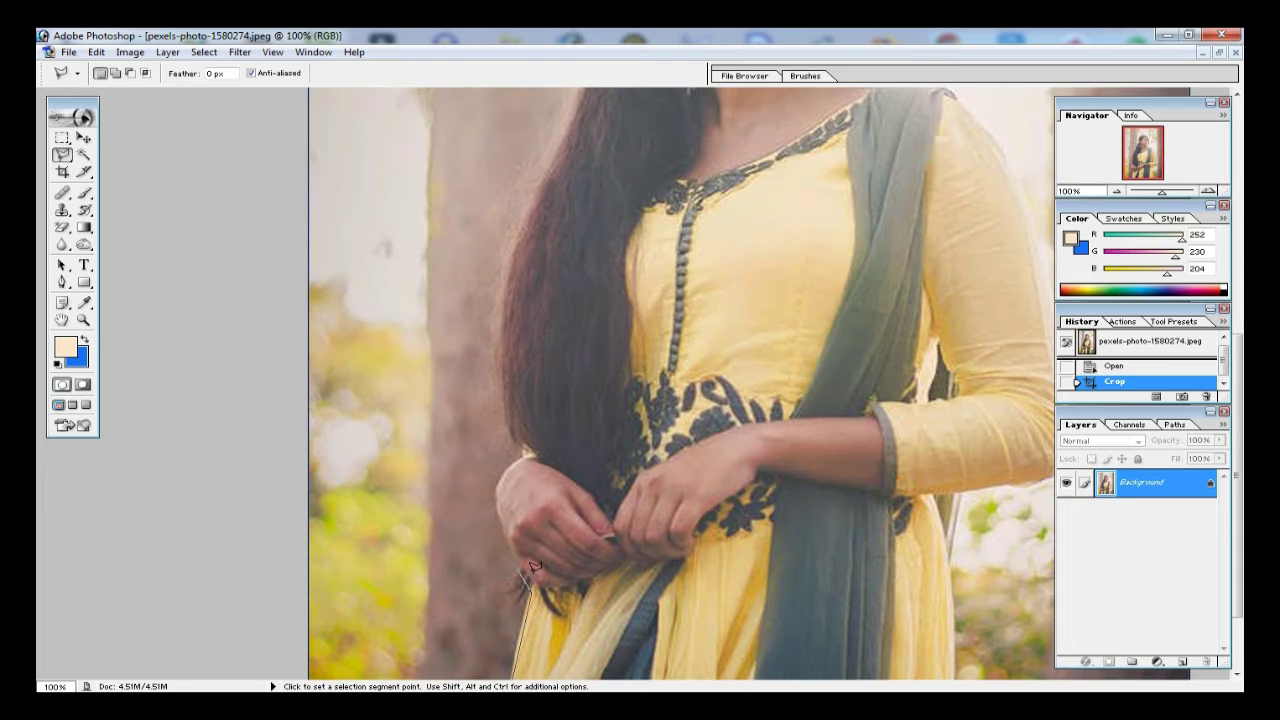
pyautogui.click(534, 574)
pyautogui.click(507, 465)
pyautogui.click(503, 417)
pyautogui.click(526, 220)
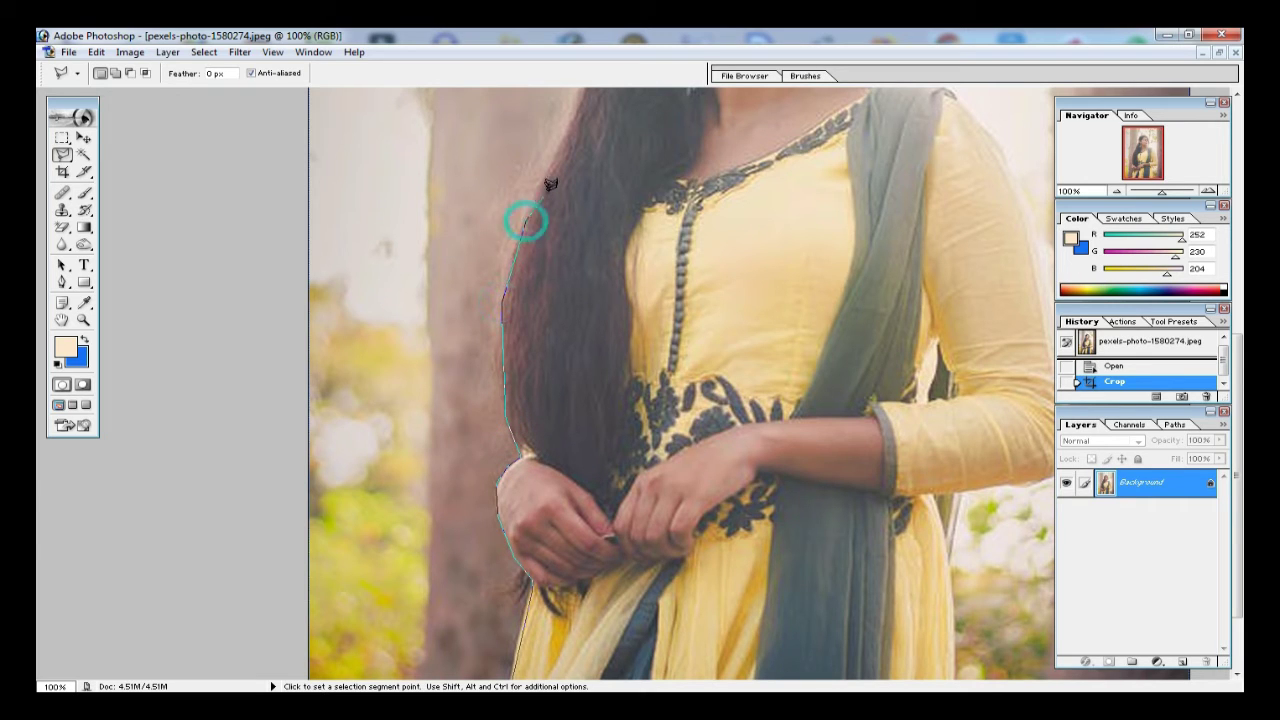
pyautogui.click(562, 142)
# - Continue the outline up the hair edge beside the ear and over the top of the head
pyautogui.moveTo(593, 212); pyautogui.dragTo(575, 490)
pyautogui.click(583, 444)
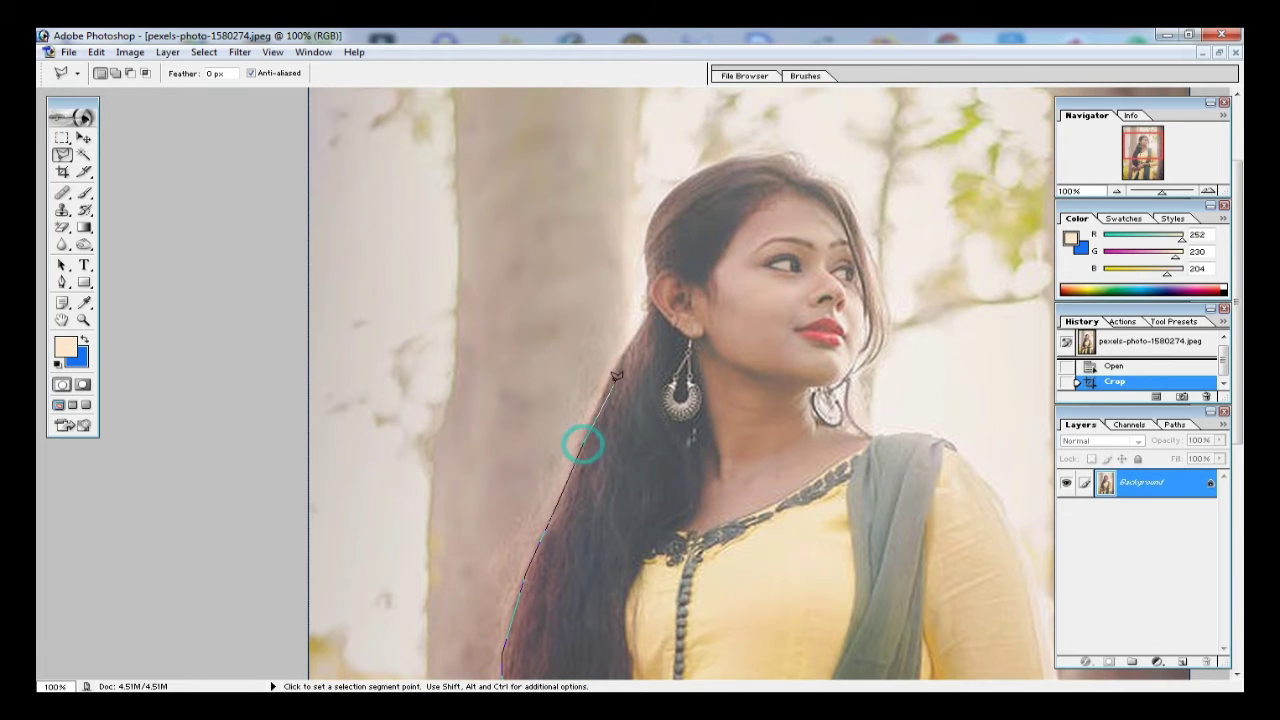
pyautogui.click(609, 380)
pyautogui.click(636, 327)
pyautogui.click(649, 308)
pyautogui.click(648, 242)
pyautogui.click(657, 204)
pyautogui.click(700, 164)
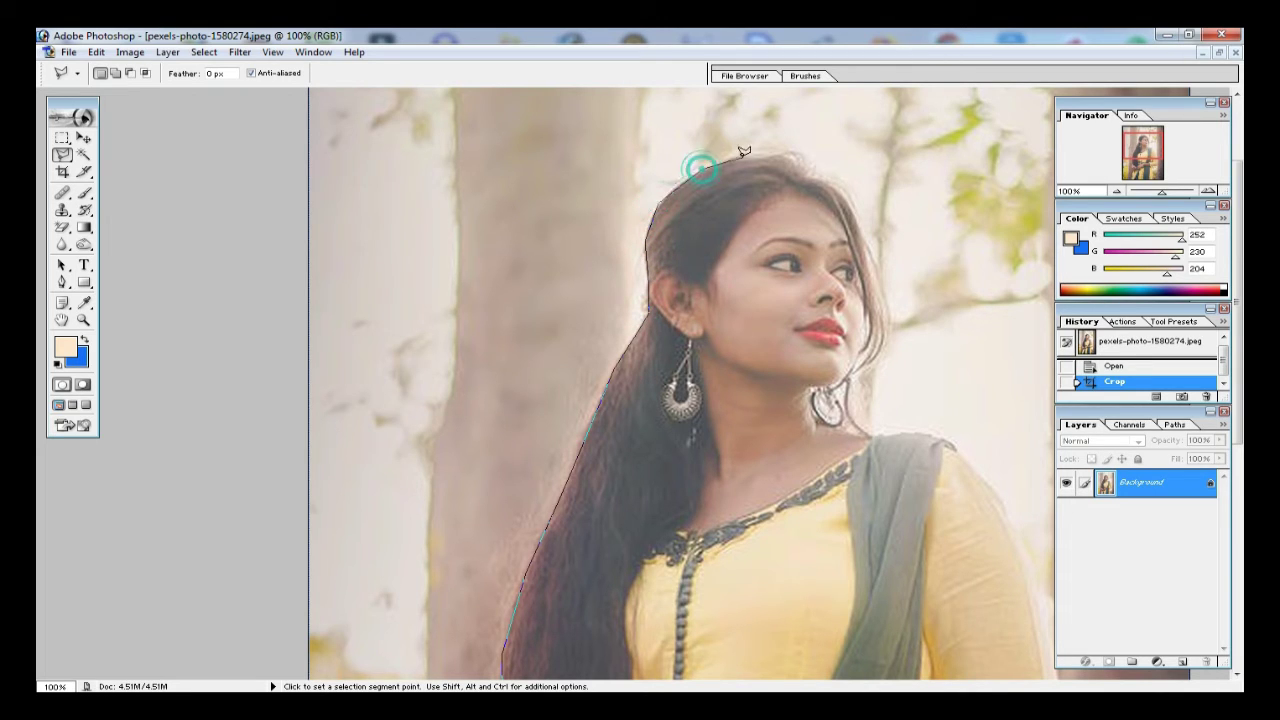
pyautogui.click(744, 152)
pyautogui.click(807, 161)
# - Trace the outline down the hair's right side, along the neck, shoulder and upper arm
pyautogui.click(846, 200)
pyautogui.click(885, 320)
pyautogui.click(875, 364)
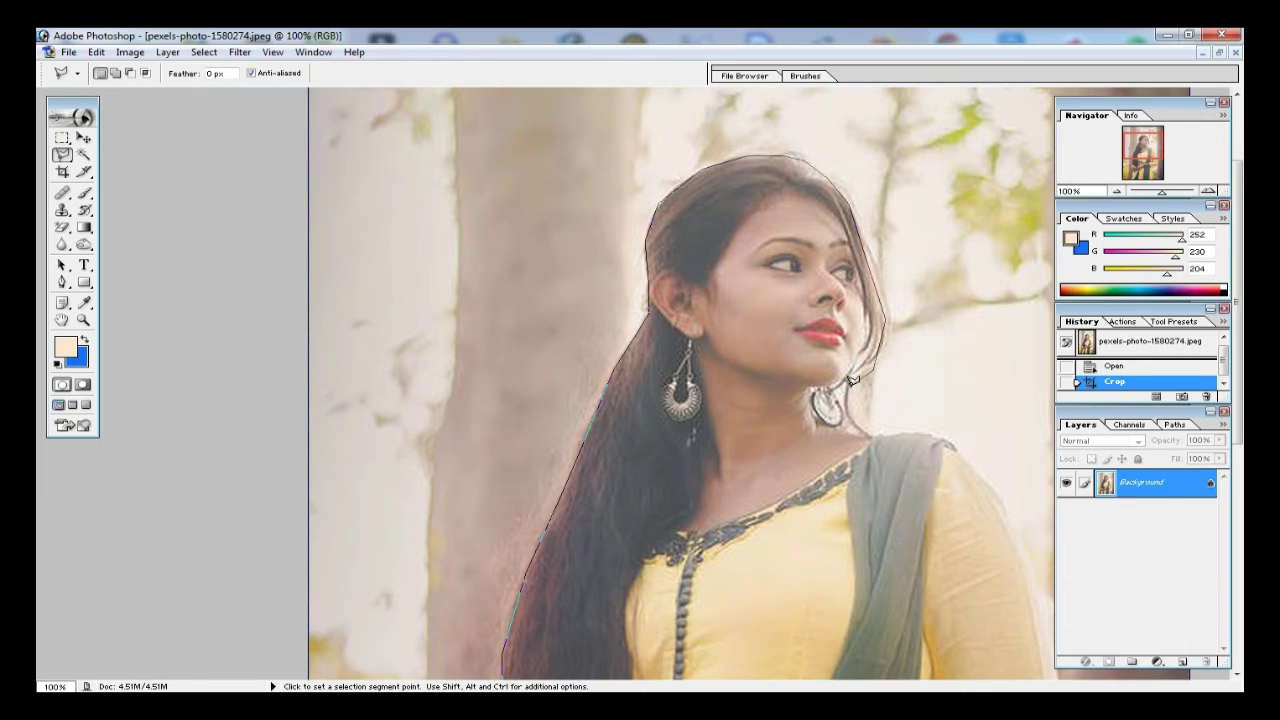
pyautogui.click(857, 388)
pyautogui.click(860, 420)
pyautogui.click(902, 430)
pyautogui.click(950, 441)
pyautogui.scroll(-3, 952, 440)
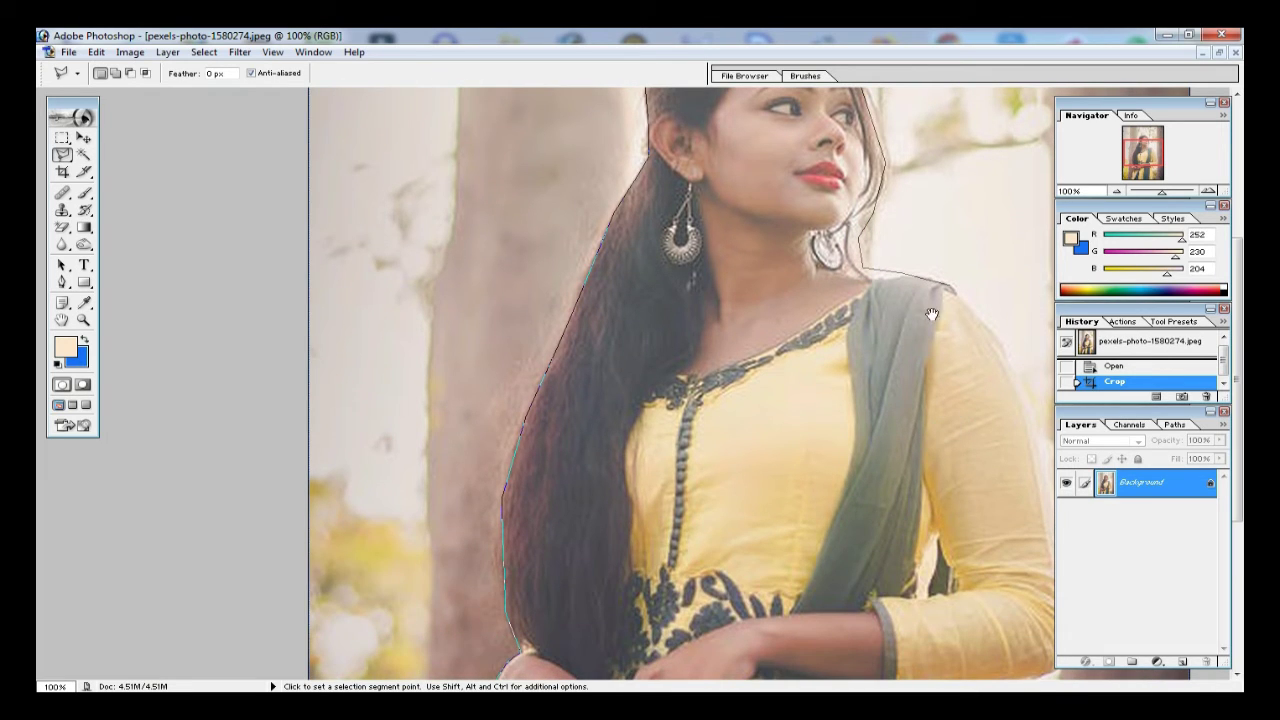
pyautogui.click(1000, 346)
pyautogui.click(1028, 432)
# - Extend the outline past the elbow and forearm and along the dress
pyautogui.keyDown('ctrl'); pyautogui.keyDown('alt'); pyautogui.click(652, 272); pyautogui.keyUp('alt'); pyautogui.keyUp('ctrl')
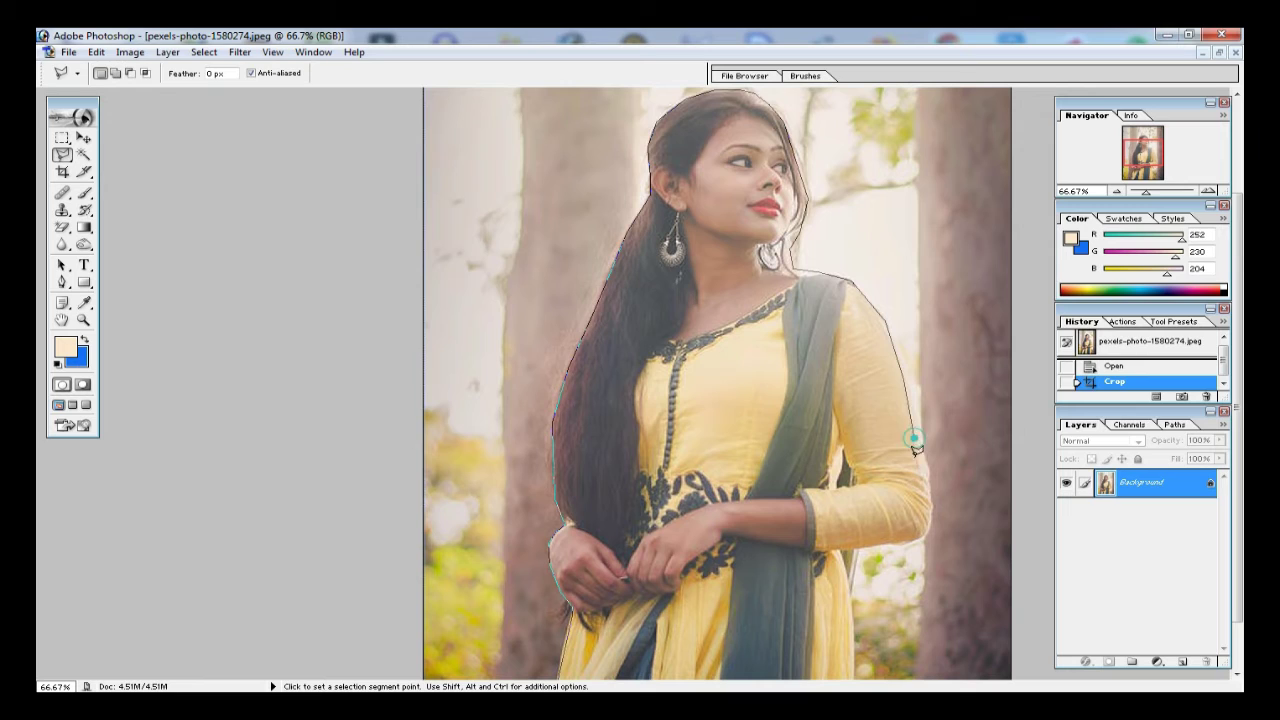
pyautogui.click(929, 522)
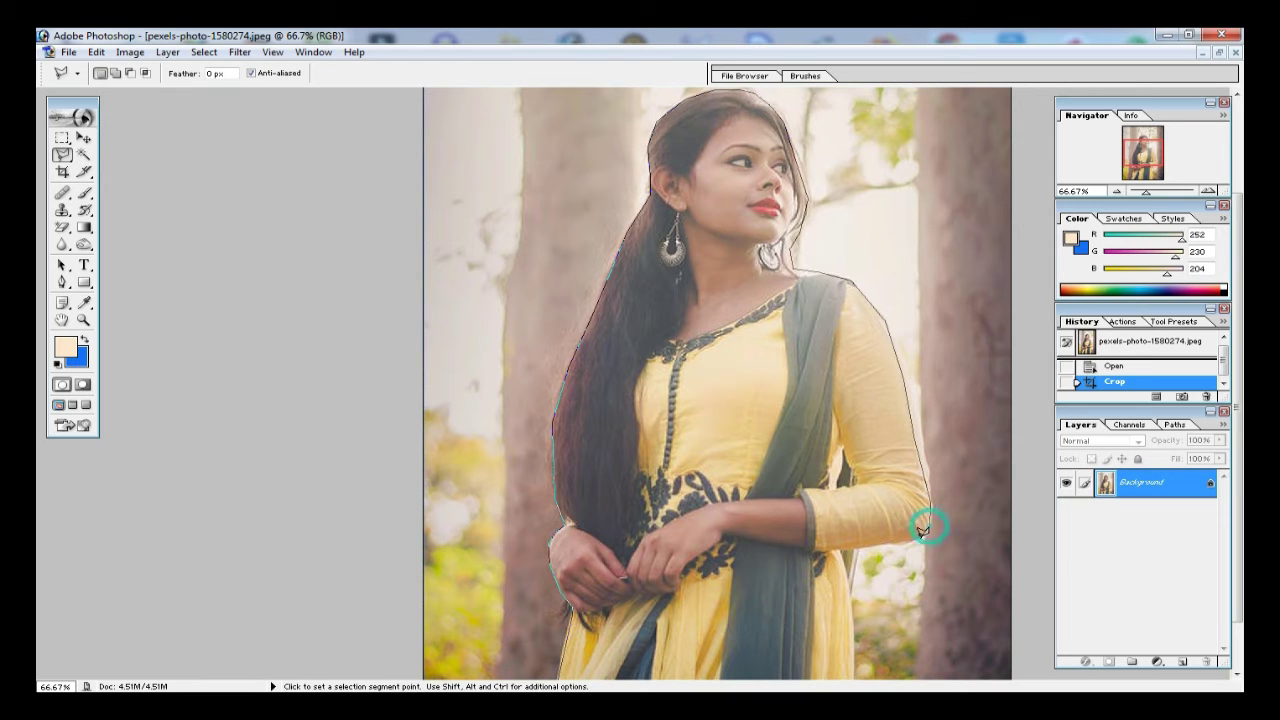
pyautogui.click(843, 548)
pyautogui.click(697, 383)
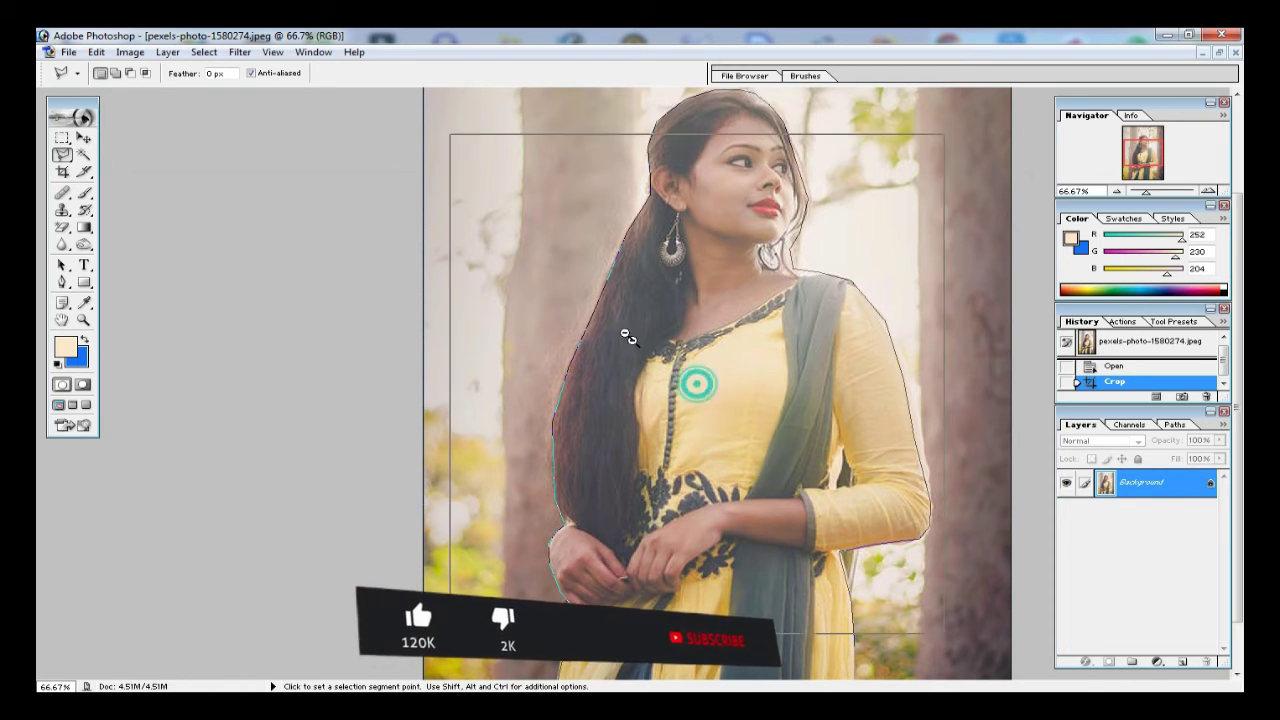
# - Zoom out and carry the outline outside the photo's right side and around above it
pyautogui.keyDown('ctrl'); pyautogui.keyDown('alt'); pyautogui.click(627, 337); pyautogui.keyUp('alt'); pyautogui.keyUp('ctrl')
pyautogui.keyDown('ctrl'); pyautogui.keyDown('alt'); pyautogui.click(627, 337); pyautogui.keyUp('alt'); pyautogui.keyUp('ctrl')
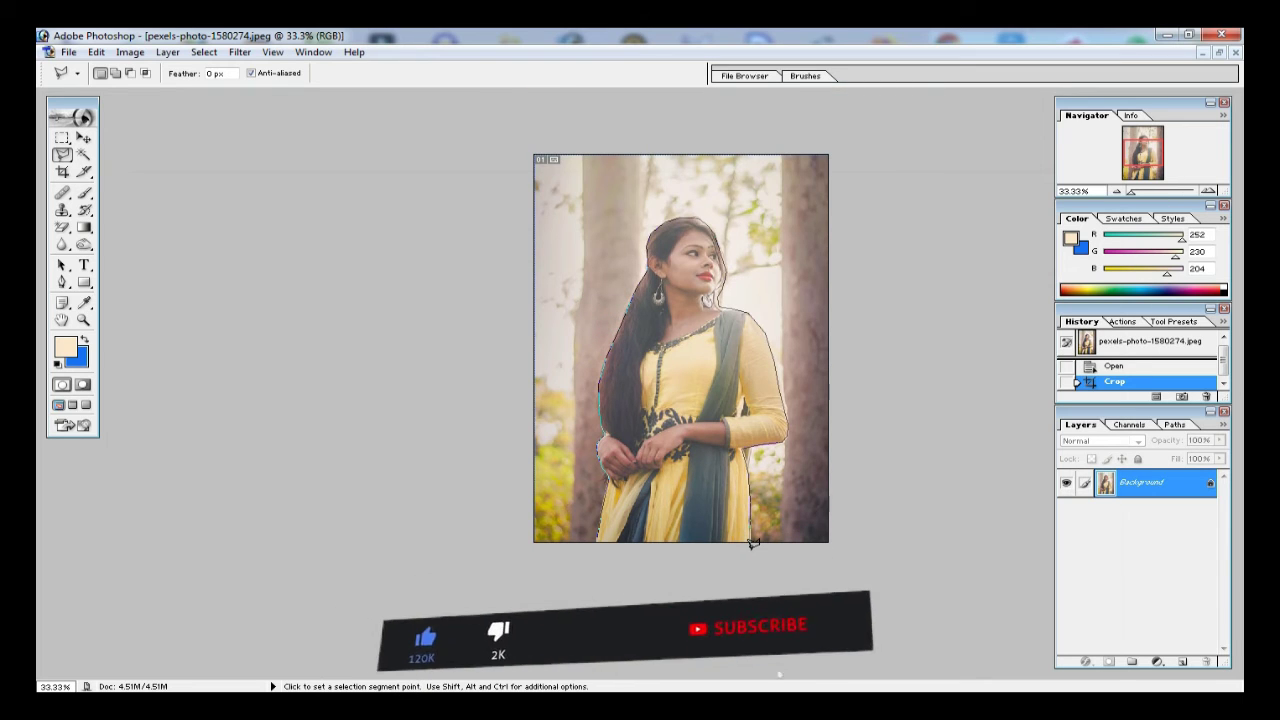
pyautogui.click(860, 585)
pyautogui.click(940, 405)
pyautogui.click(948, 225)
pyautogui.click(918, 152)
pyautogui.click(828, 110)
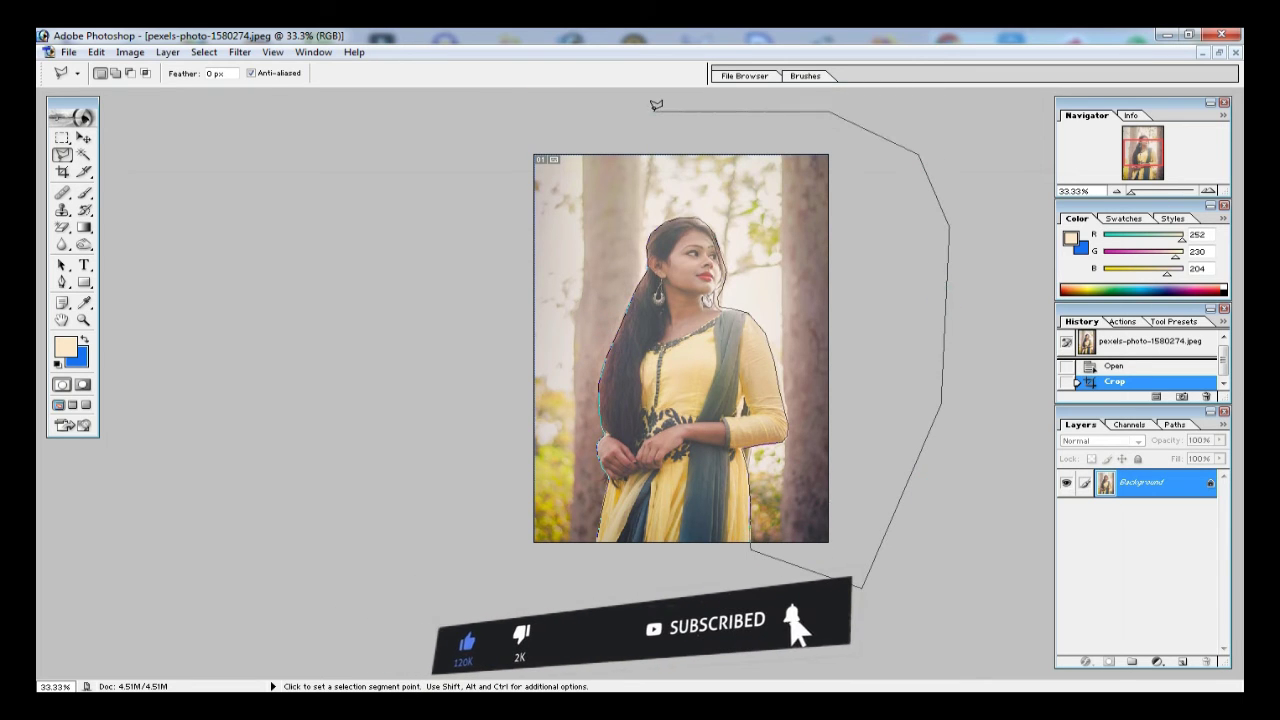
# - Bring the outline down outside the left side, along the bottom, and close it at the start point
pyautogui.click(500, 115)
pyautogui.click(368, 183)
pyautogui.click(364, 385)
pyautogui.click(473, 601)
pyautogui.click(525, 604)
pyautogui.click(571, 587)
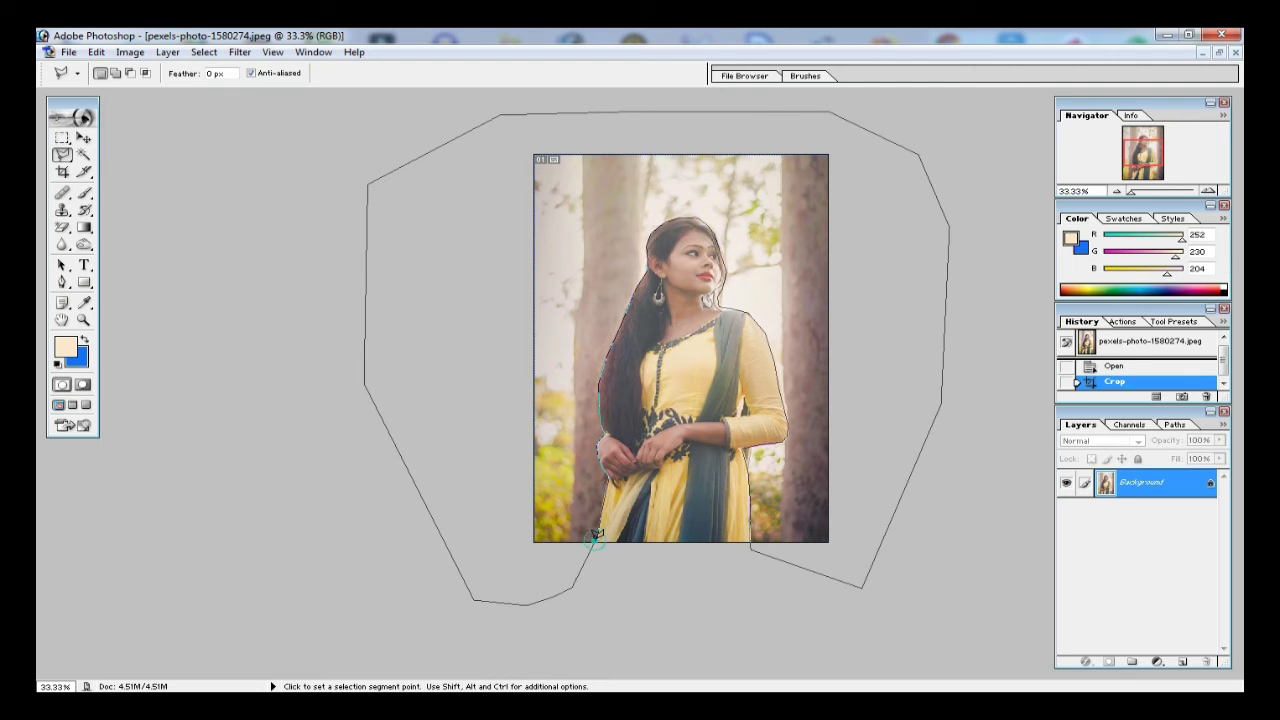
pyautogui.click(596, 535)
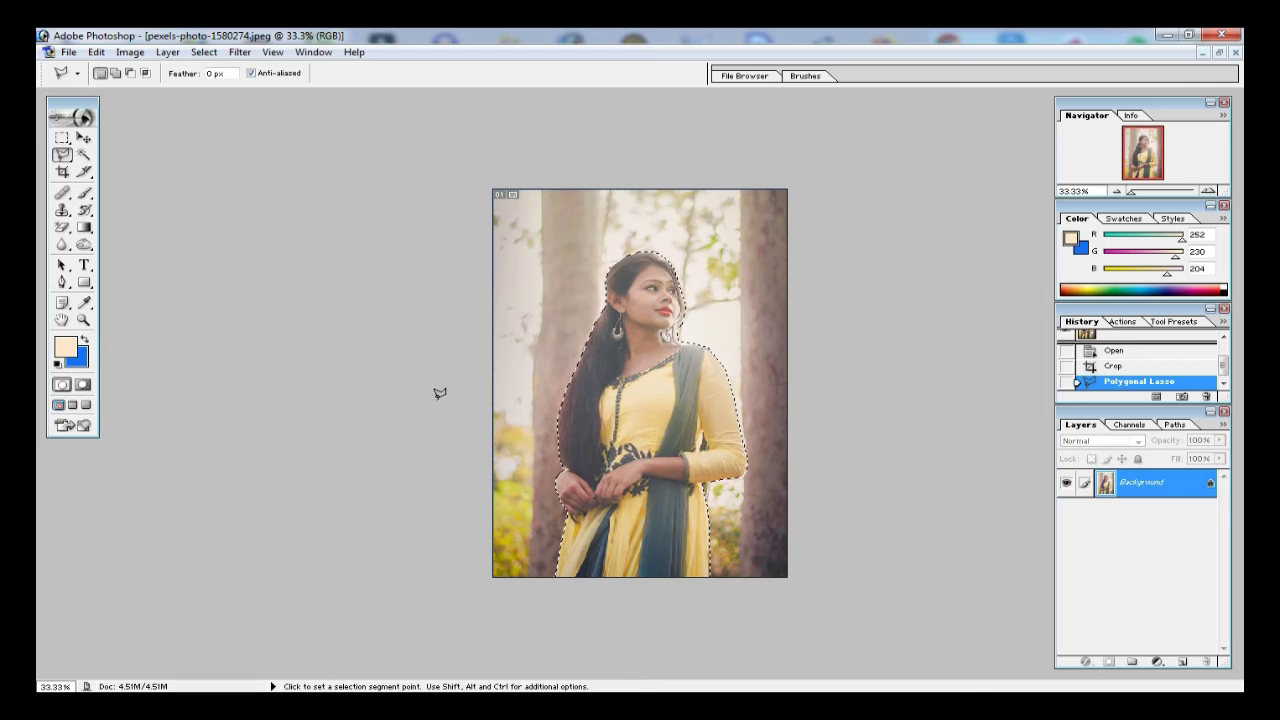
# - Apply a Gaussian Blur to the selected background, fine-tuning the radius slider
pyautogui.click(240, 52)
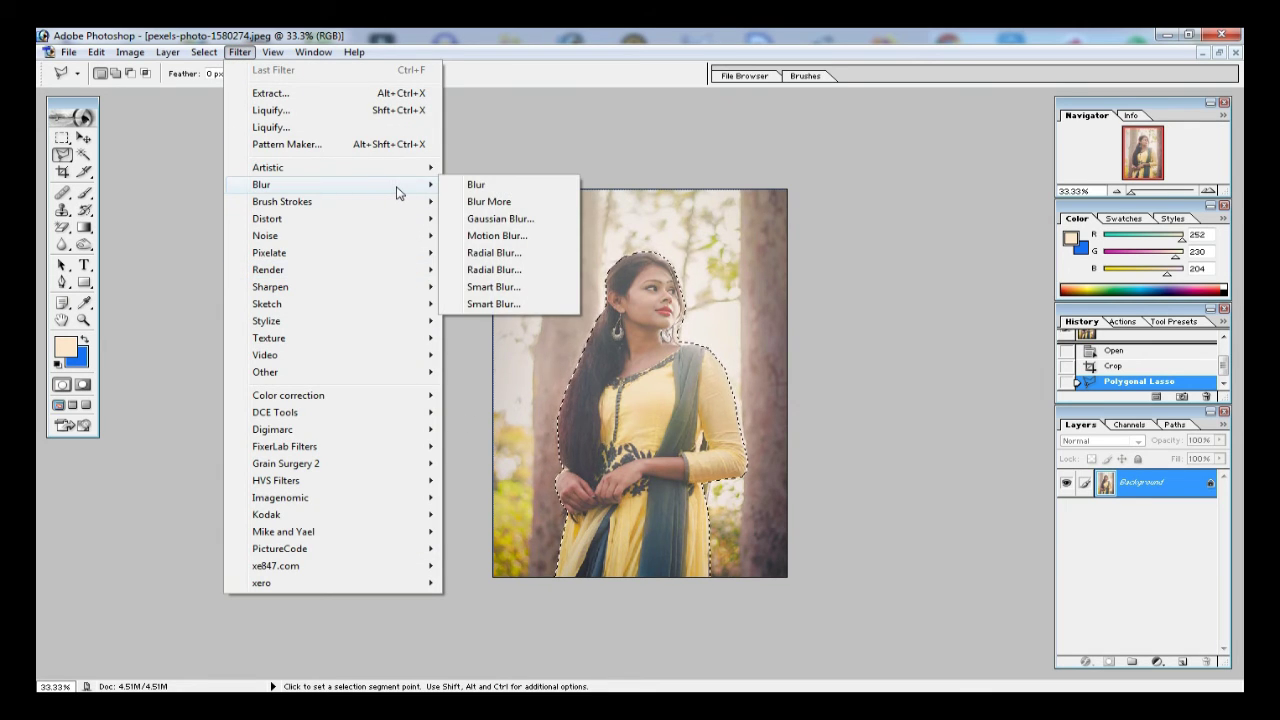
pyautogui.moveTo(261, 184)
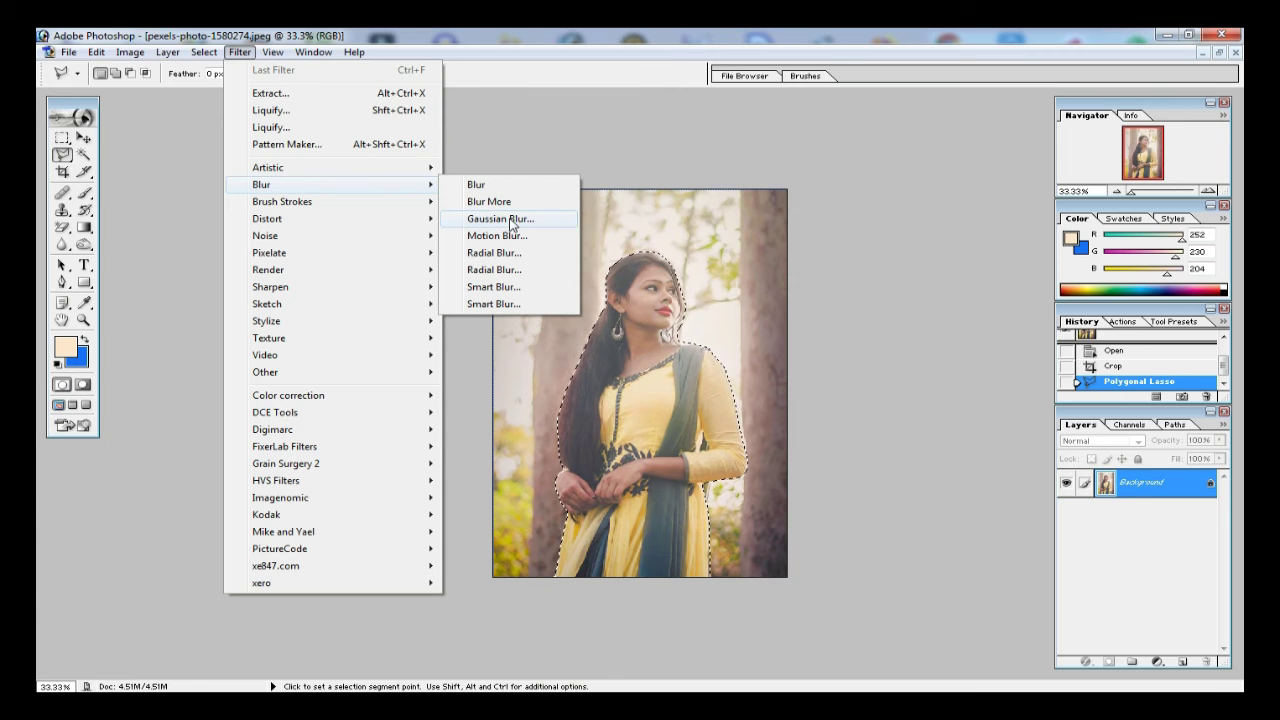
pyautogui.click(512, 220)
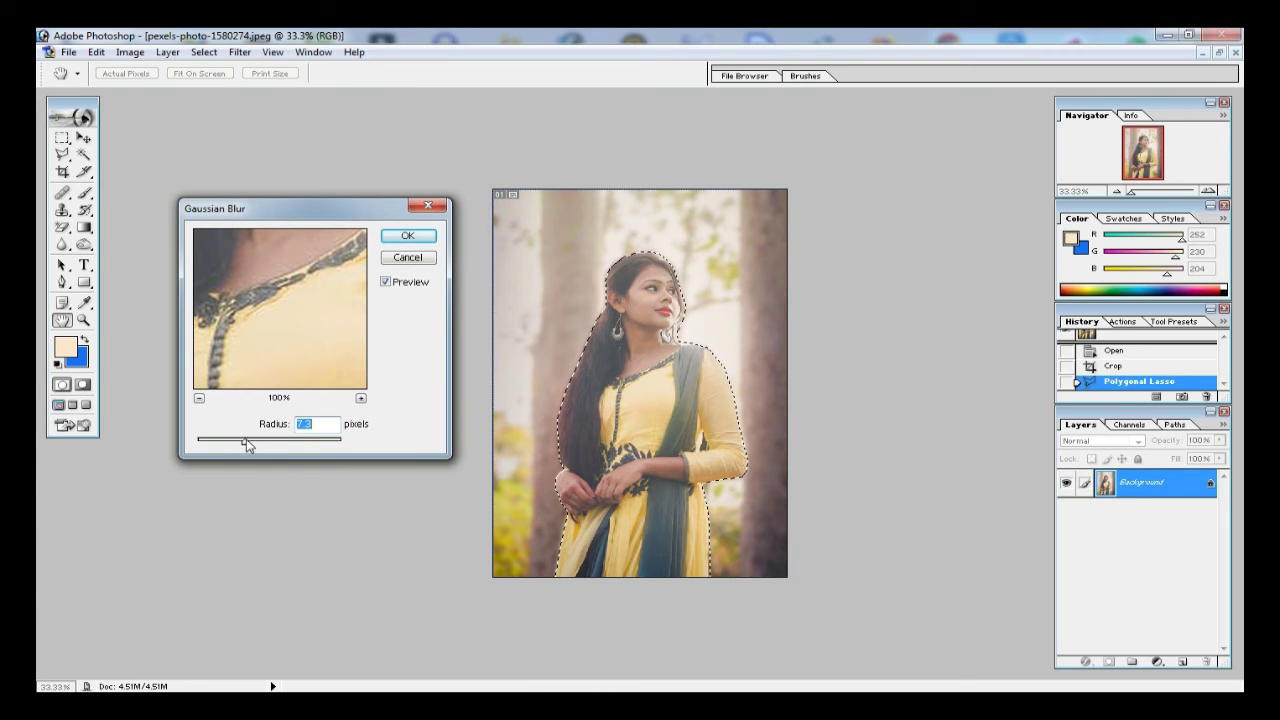
pyautogui.moveTo(245, 444)
pyautogui.mouseDown()
pyautogui.moveTo(286, 443)
pyautogui.moveTo(253, 450)
pyautogui.mouseUp()
pyautogui.moveTo(252, 446); pyautogui.dragTo(234, 446)
pyautogui.click(408, 236)
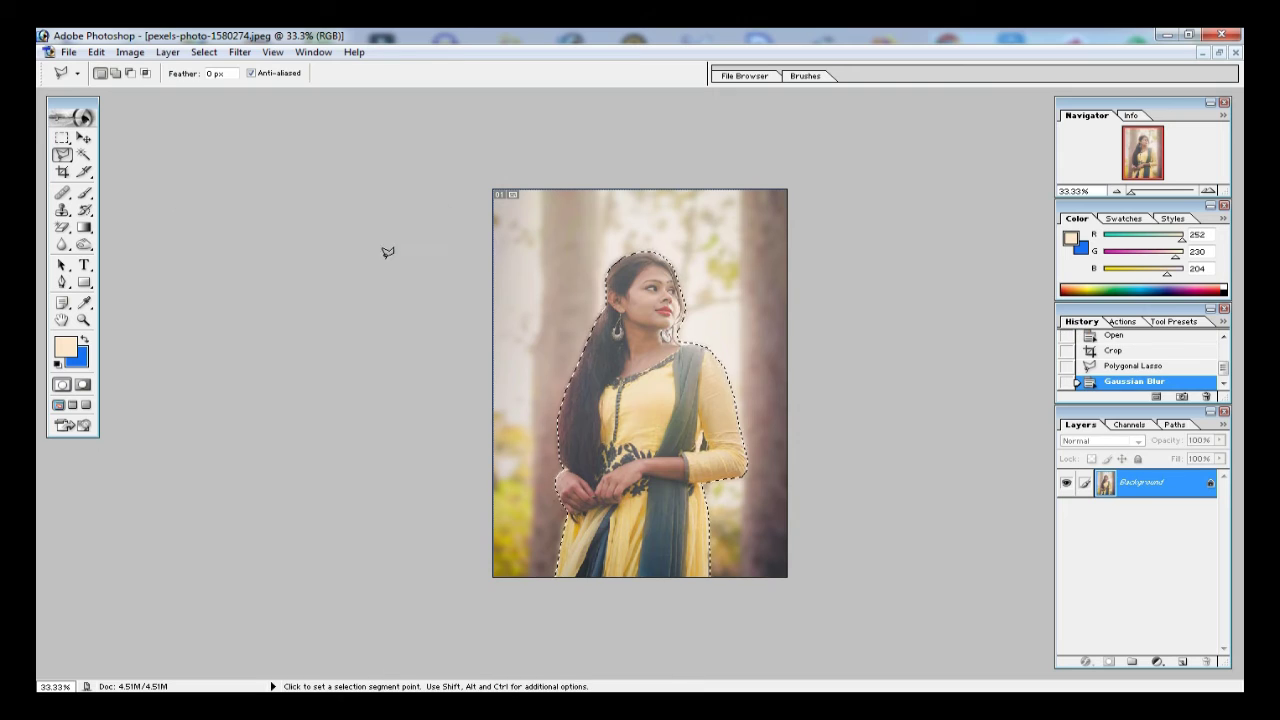
# - Clear the selection and dismiss the no-pixels-selected warning
pyautogui.click(385, 267)
pyautogui.doubleClick(390, 271)
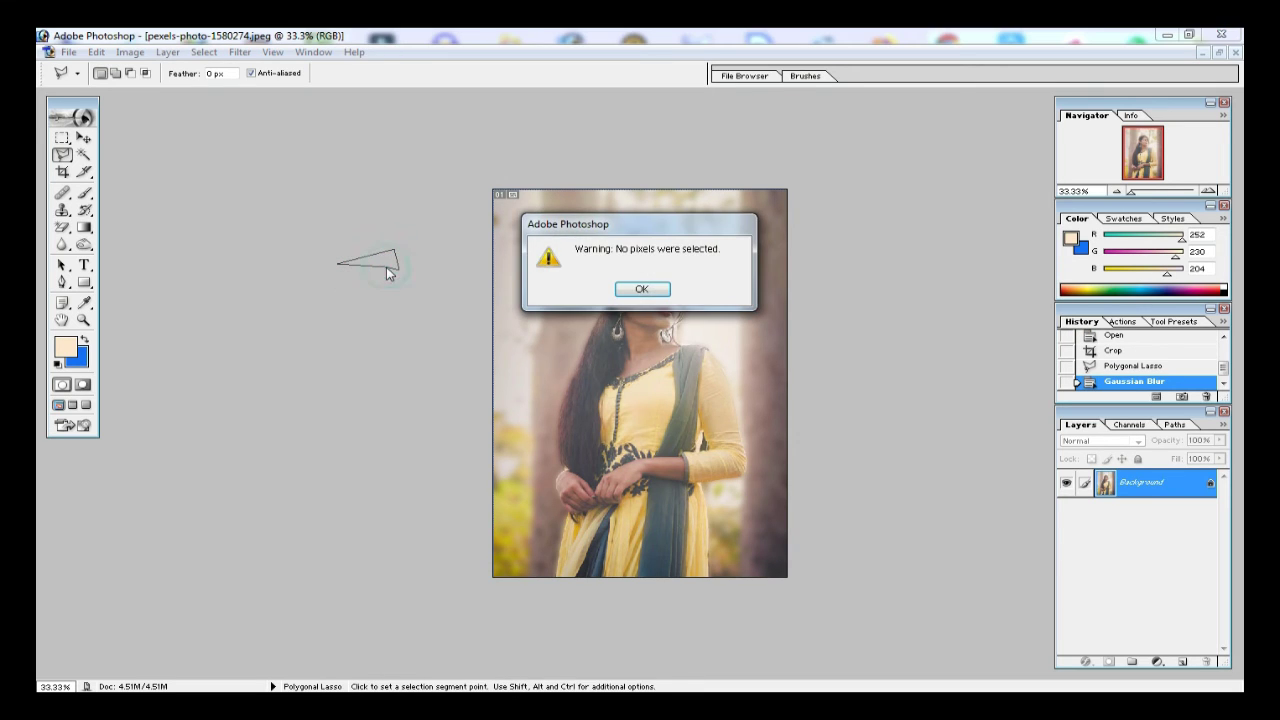
pyautogui.click(652, 290)
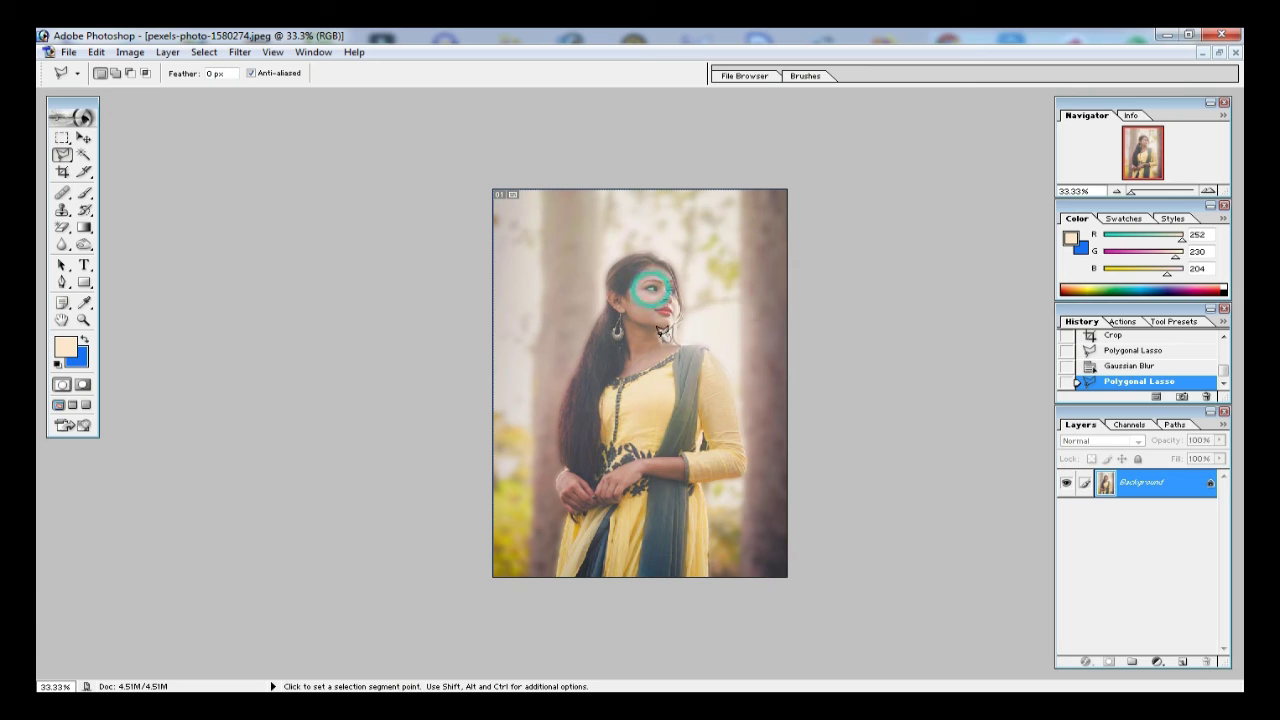
# - Export the portrait via Save for Web as a JPEG High file named 56565 on the Desktop
pyautogui.click(67, 53)
pyautogui.click(171, 210)
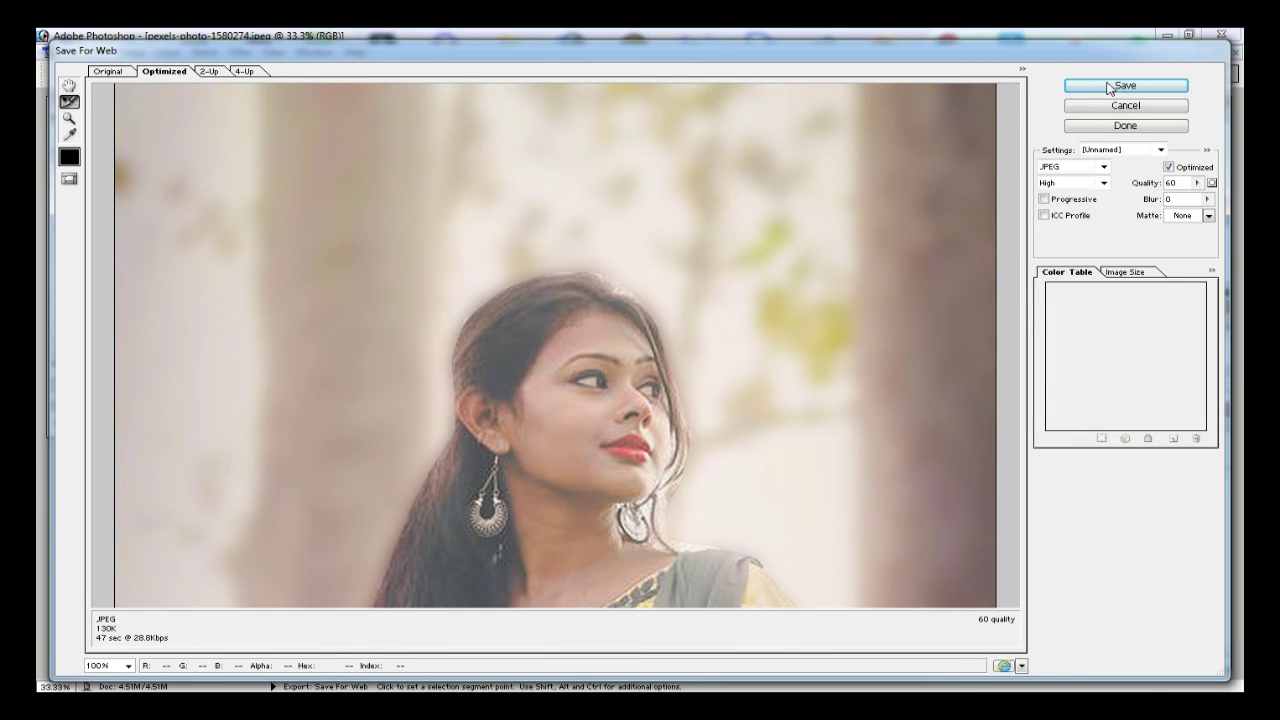
pyautogui.click(1110, 87)
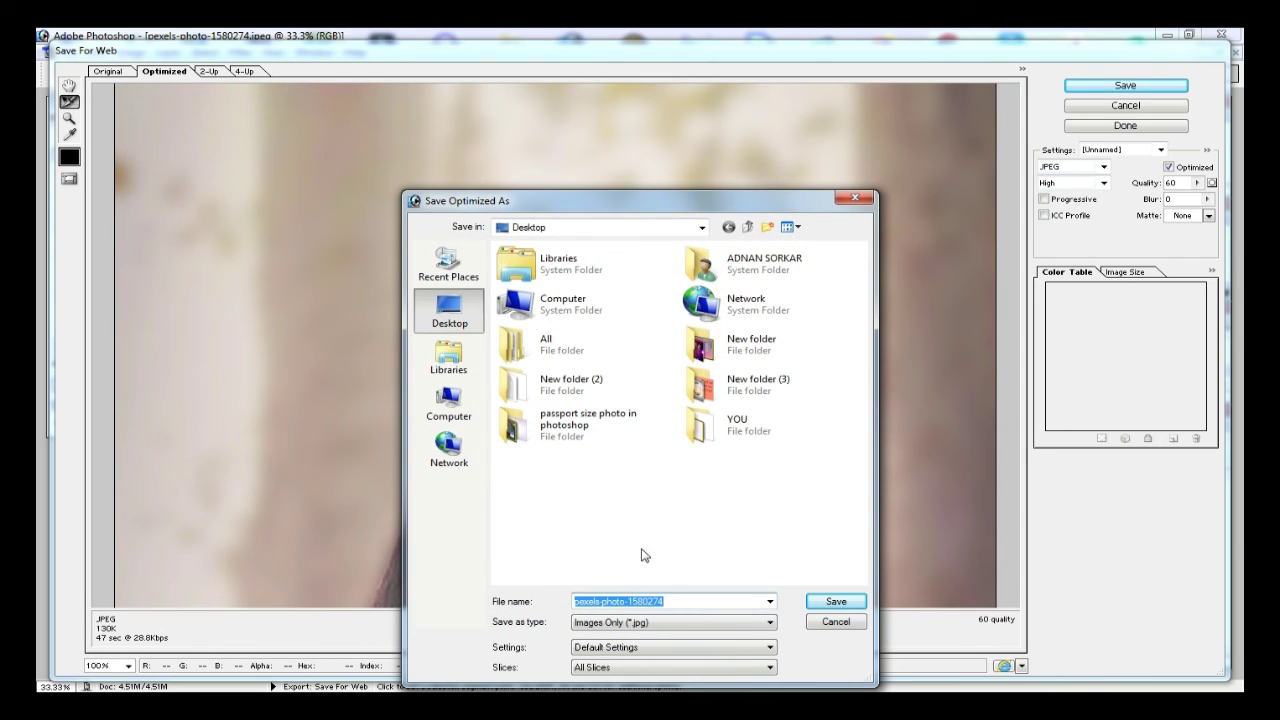
pyautogui.write('56565')
pyautogui.click(833, 602)
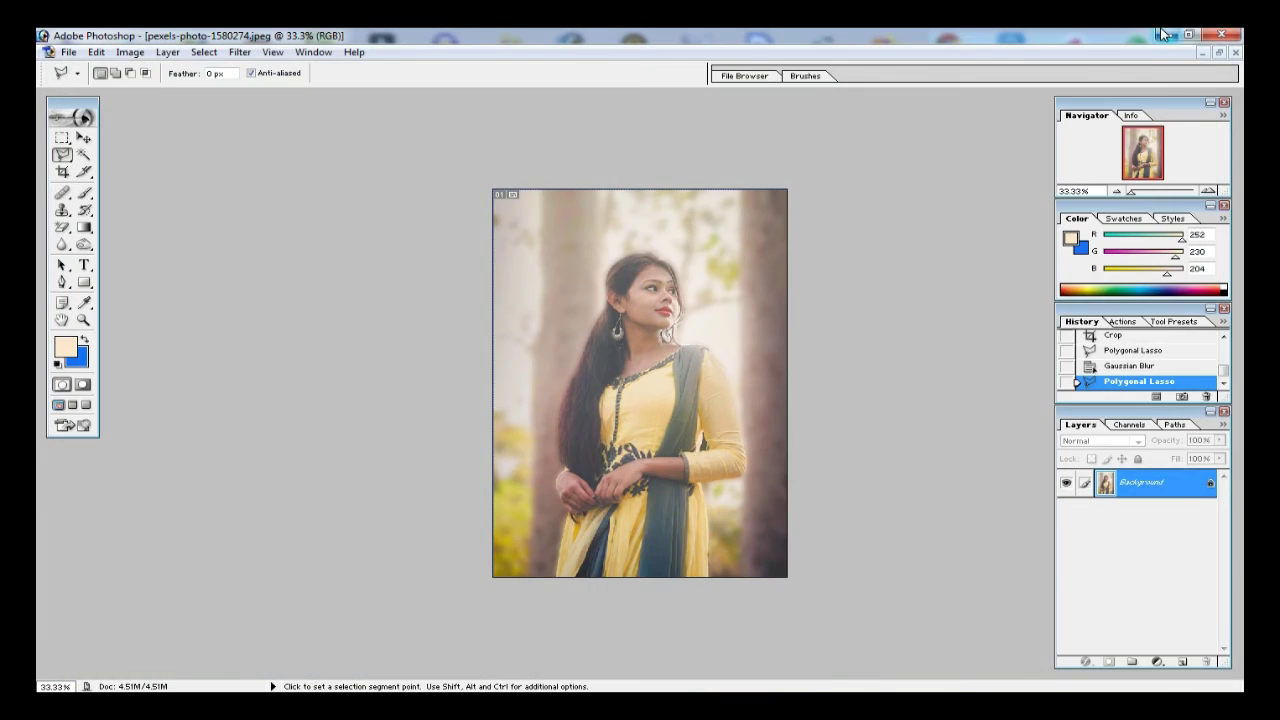
pyautogui.click(1166, 35)
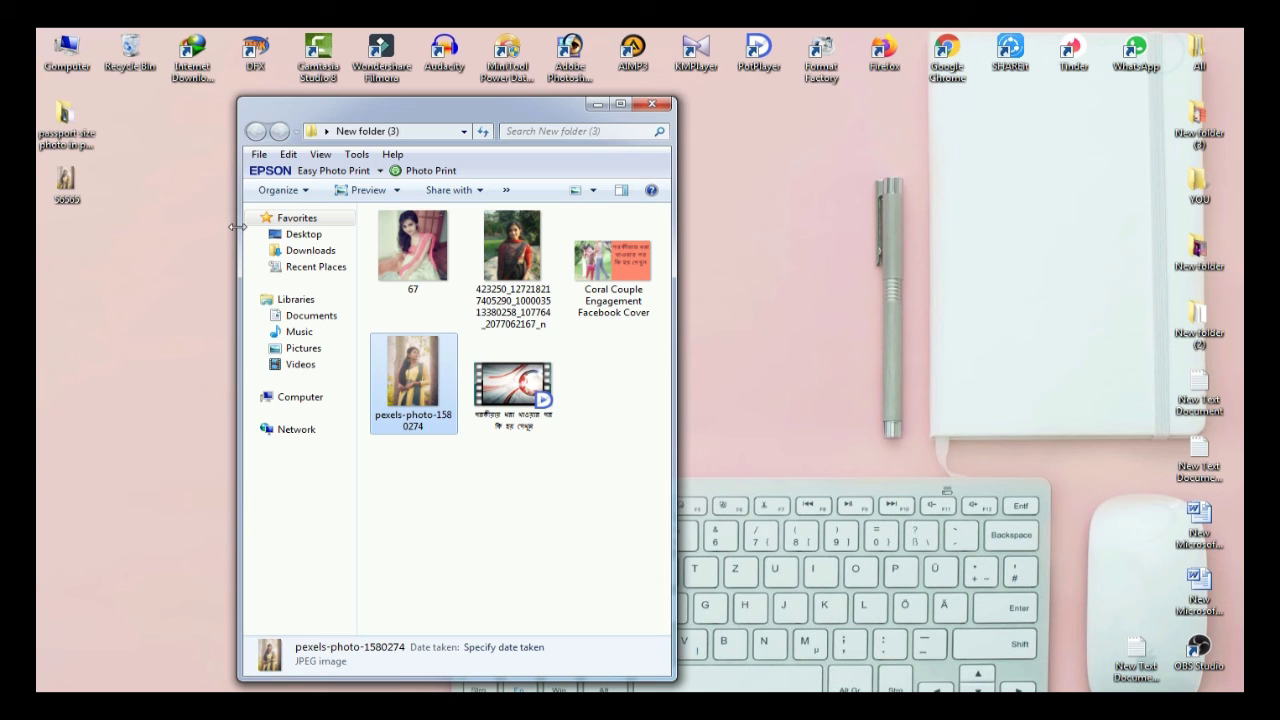
# - Open 56565 in Windows Photo Viewer and zoom into the woman's face to check the blur
pyautogui.doubleClick(75, 187)
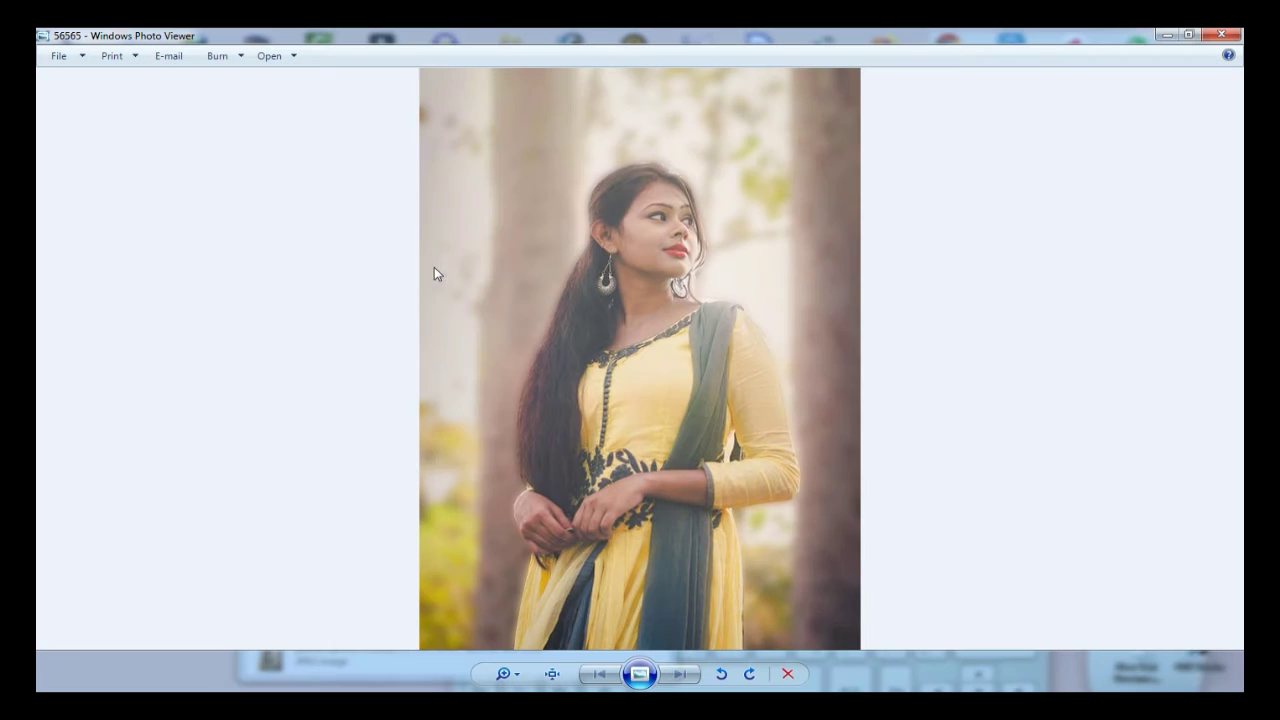
pyautogui.scroll(3, 797, 340)
pyautogui.moveTo(905, 143); pyautogui.dragTo(905, 353)
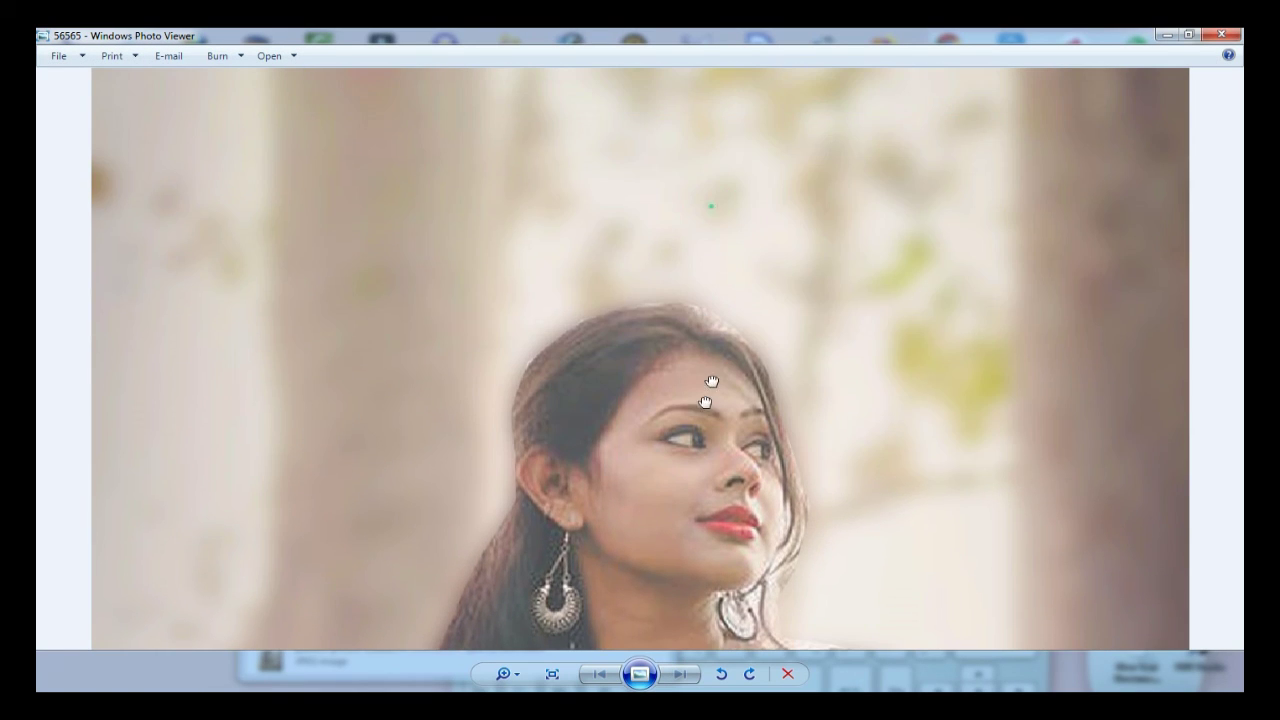
pyautogui.scroll(-3, 812, 364)
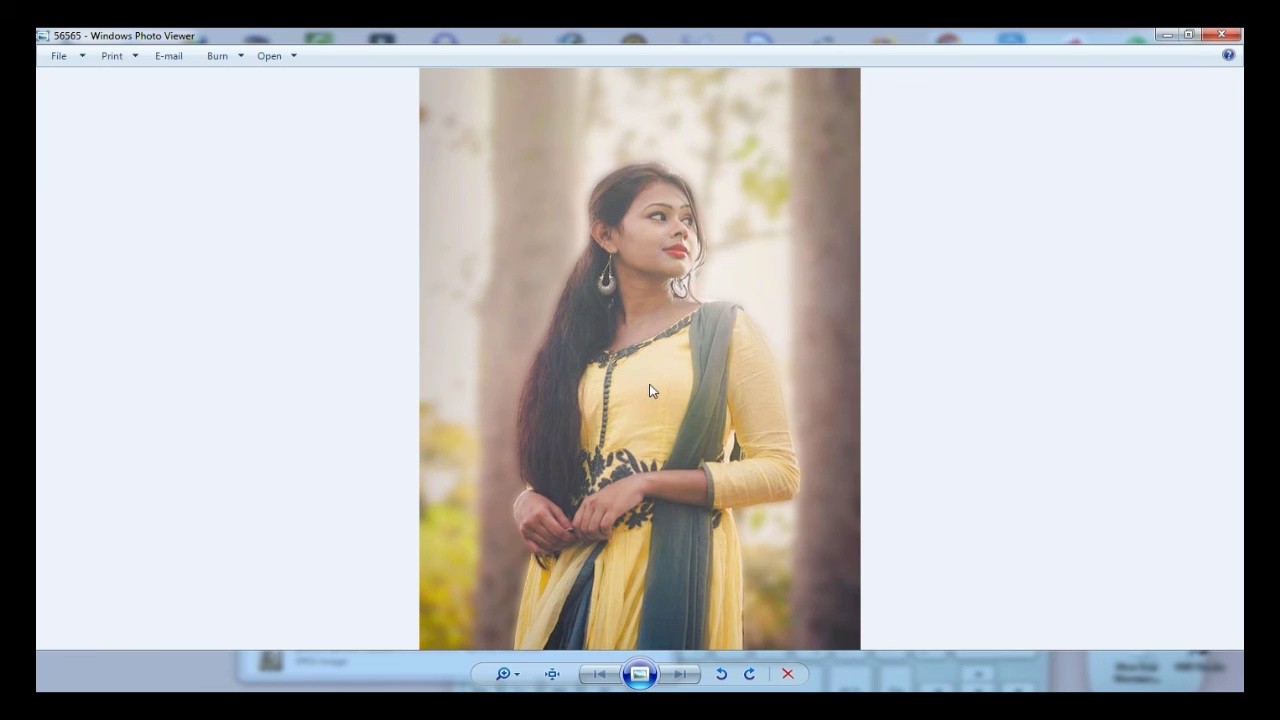